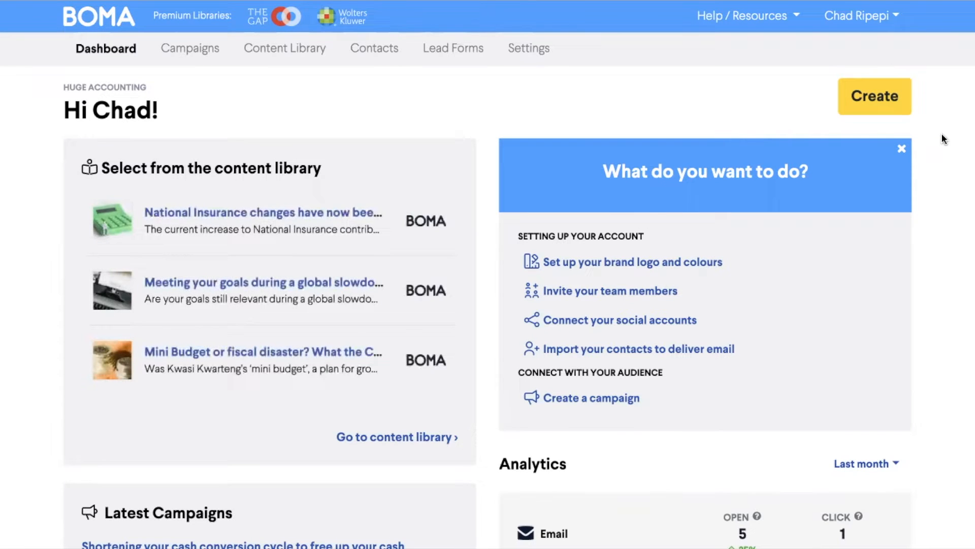
- Start a CSV import of contacts and upload the file Contacts.csv
click(394, 60)
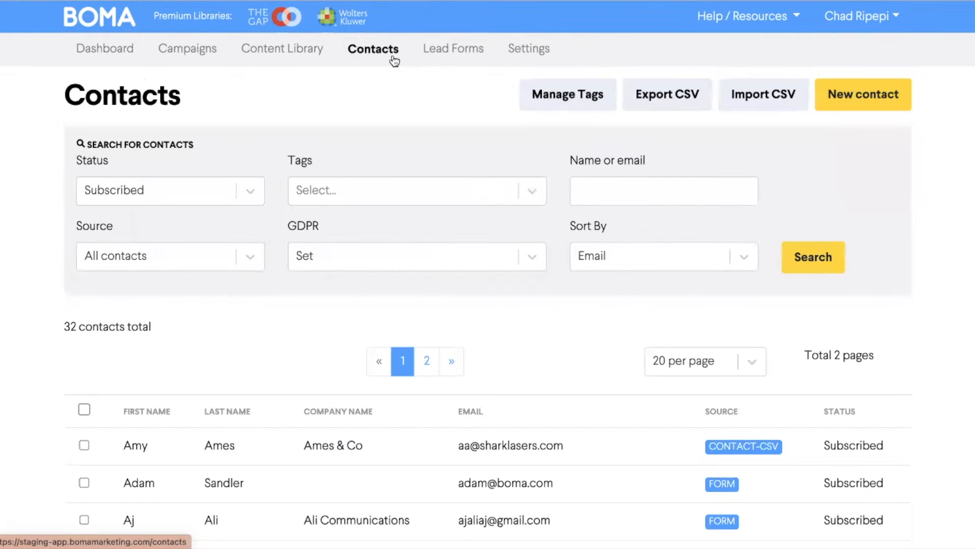
click(755, 105)
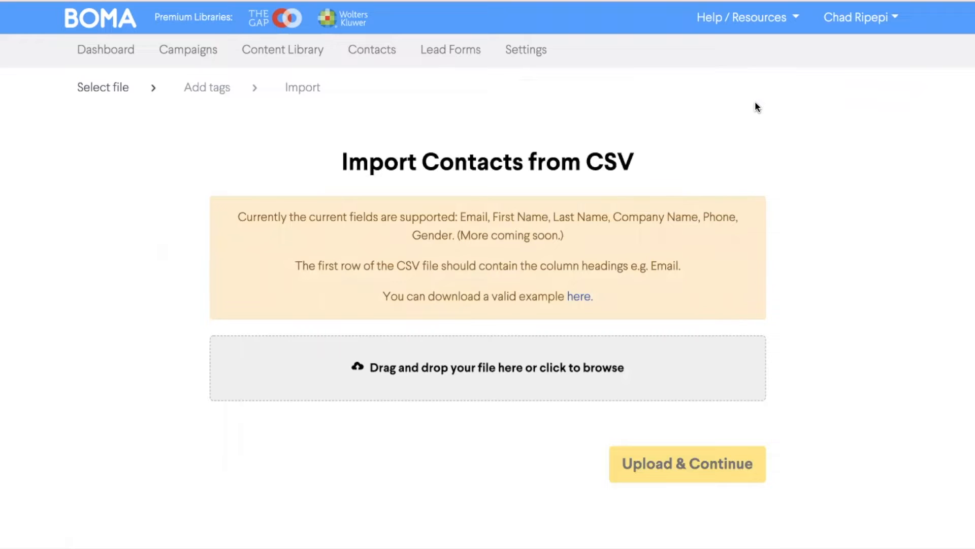
click(447, 357)
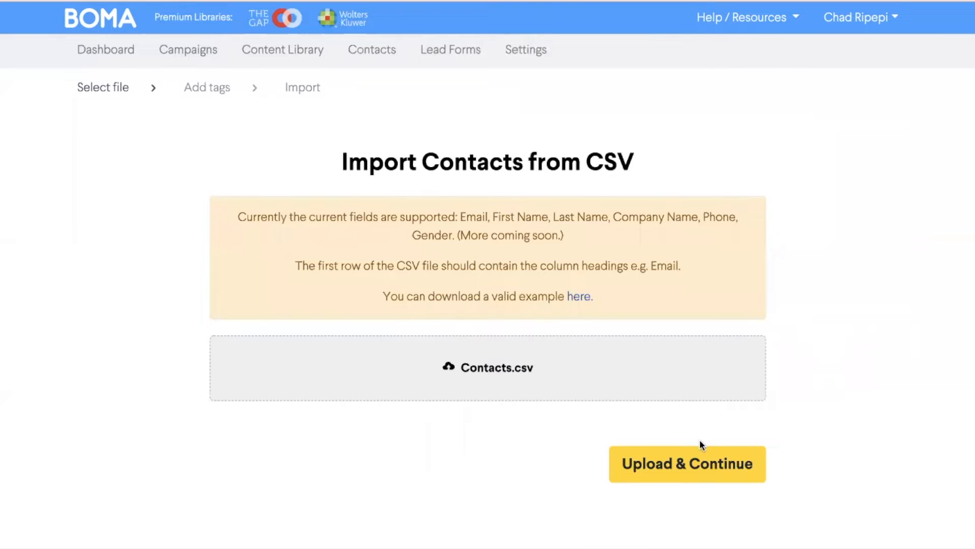
click(699, 461)
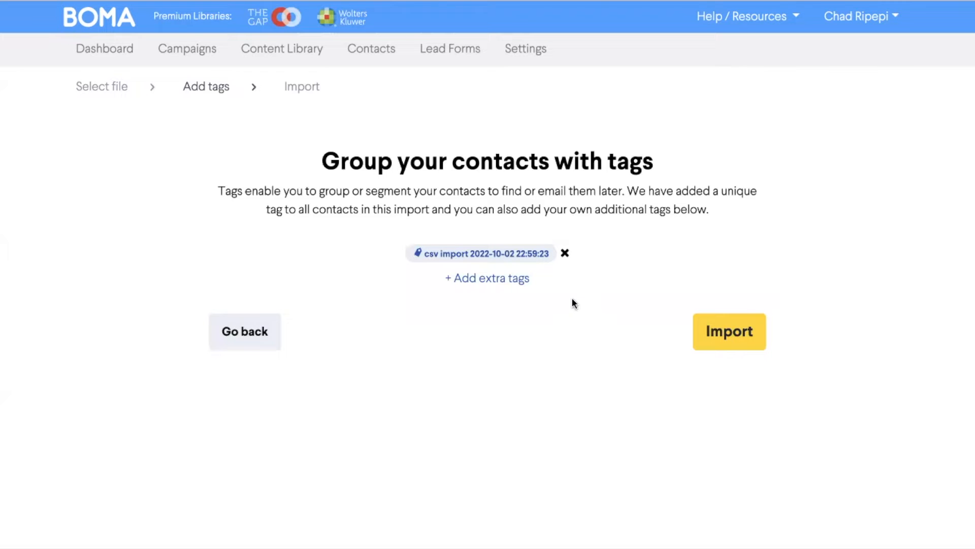
- Remove the automatic CSV import tag, tag all created and updated contacts with "leads", and run the import
click(565, 254)
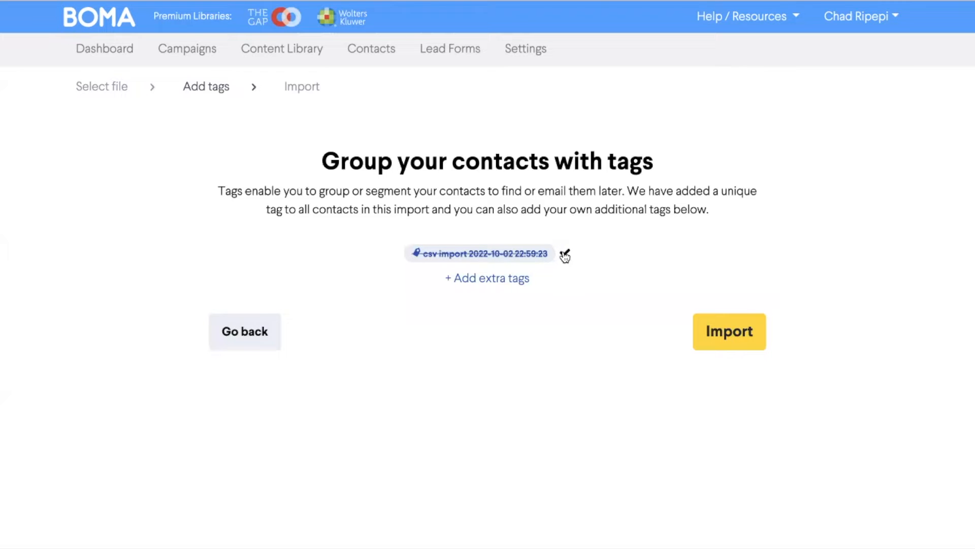
click(507, 281)
click(412, 346)
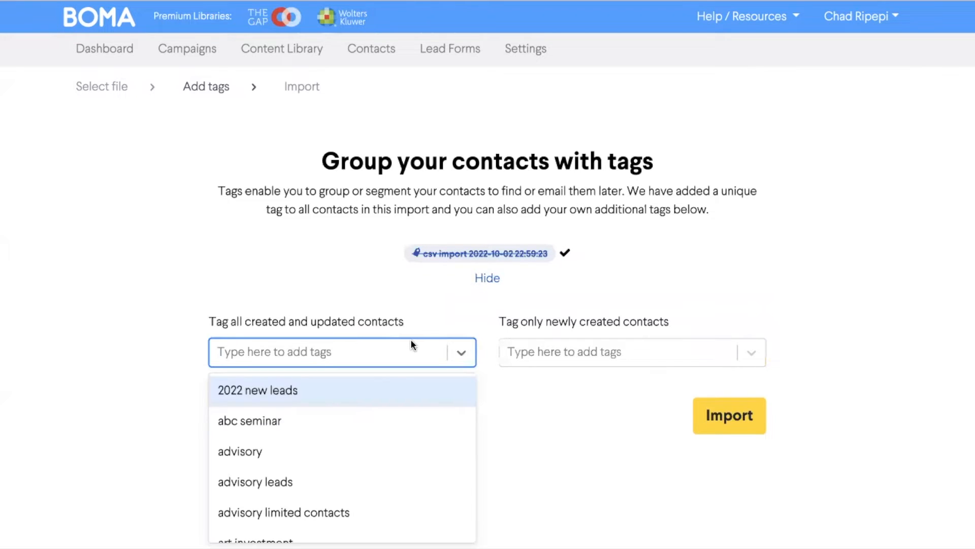
text(leads)
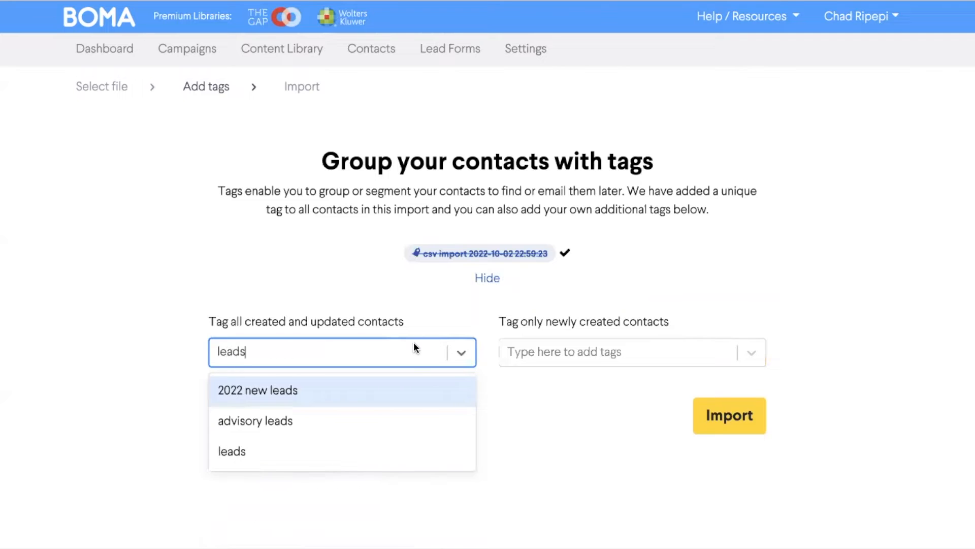
click(348, 454)
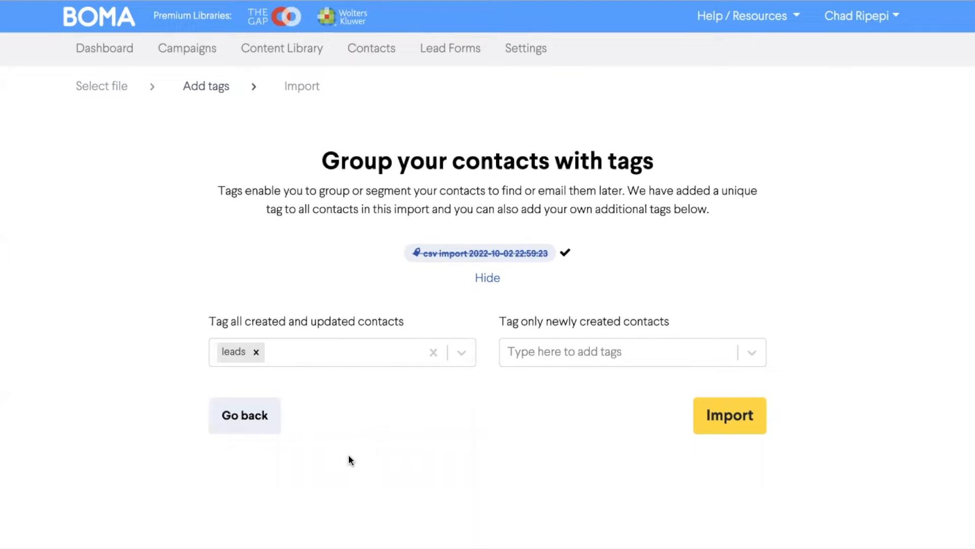
click(732, 413)
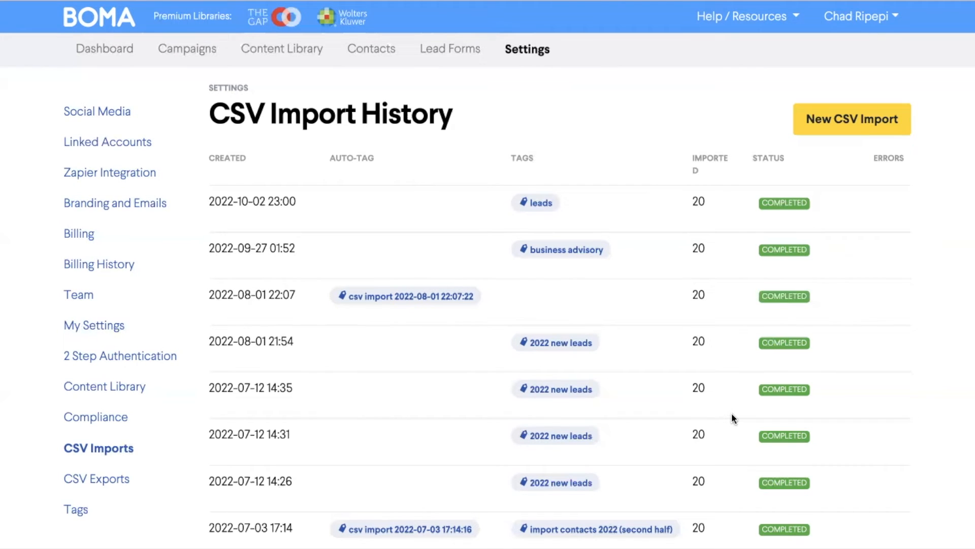
- Select the first, second and fourth contacts in the contact list and choose the Add Tag action for them
click(387, 62)
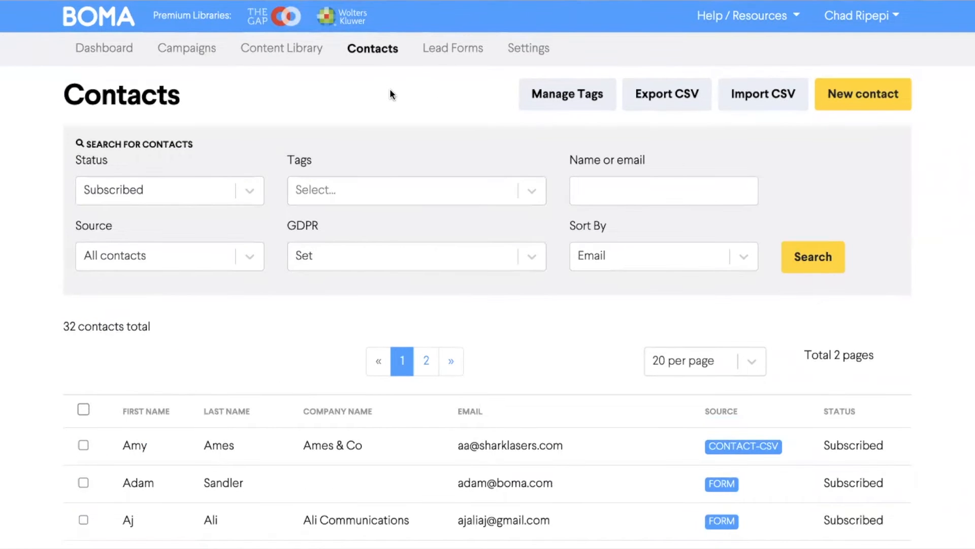
scroll(389, 89, down, 3)
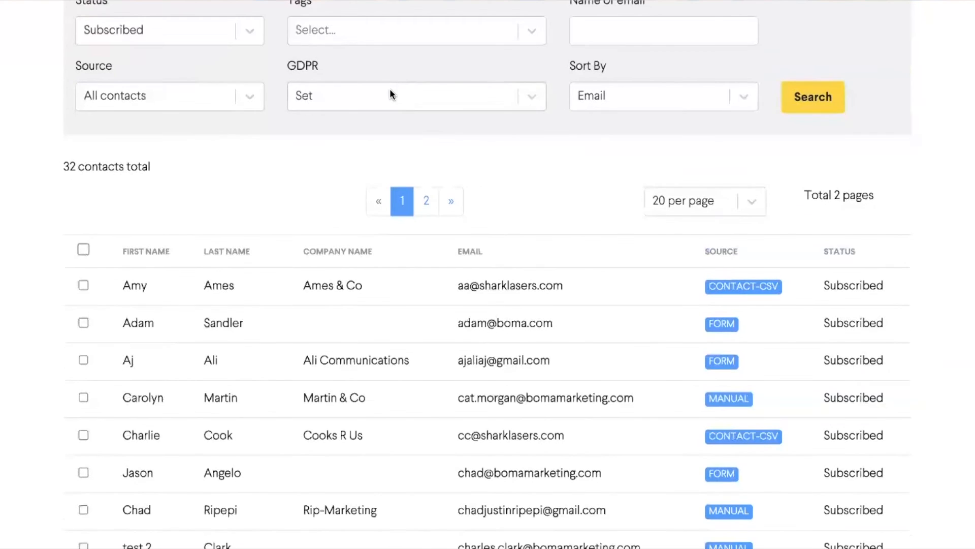
click(87, 288)
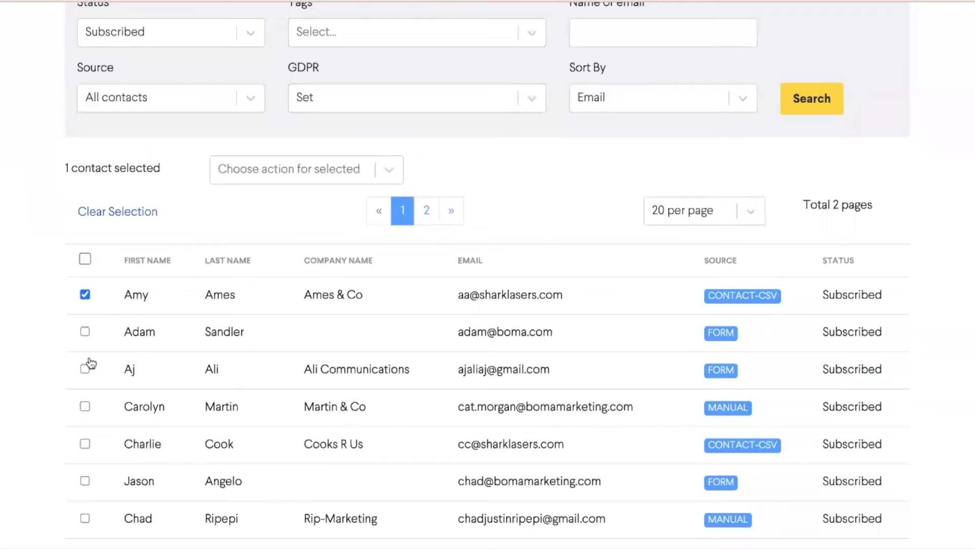
click(85, 331)
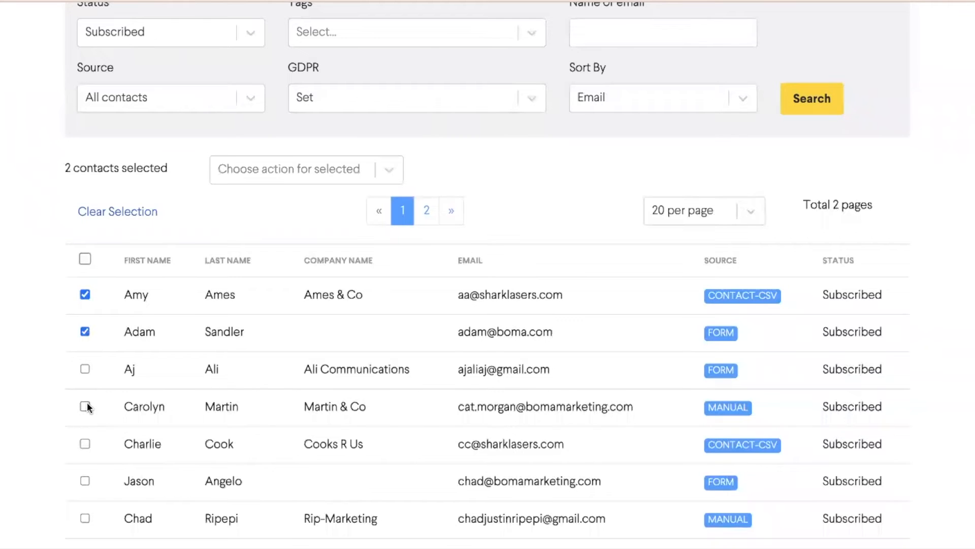
click(85, 406)
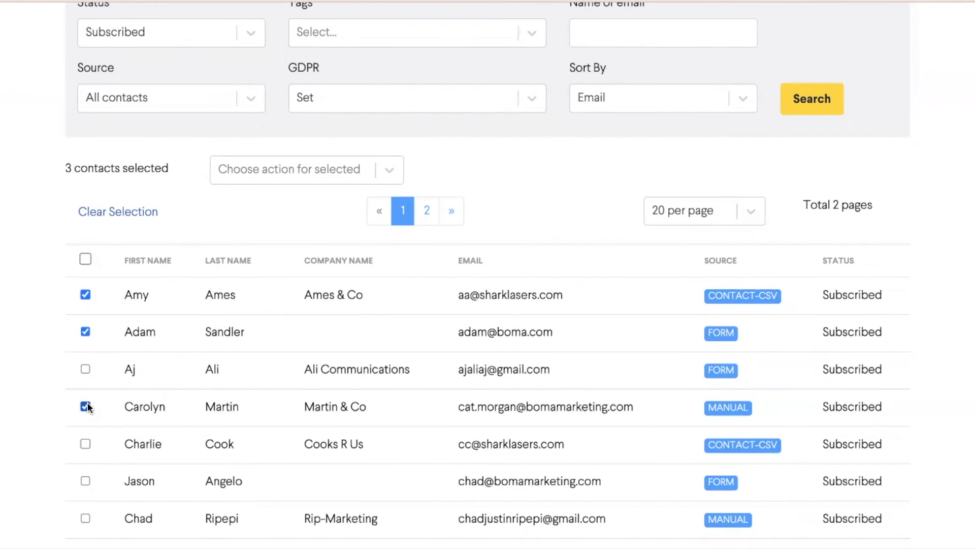
click(293, 170)
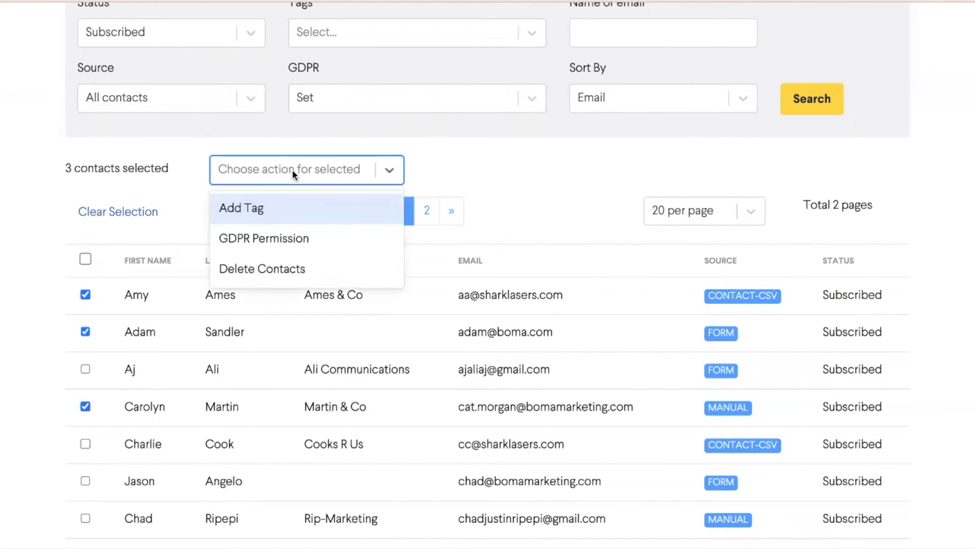
click(291, 208)
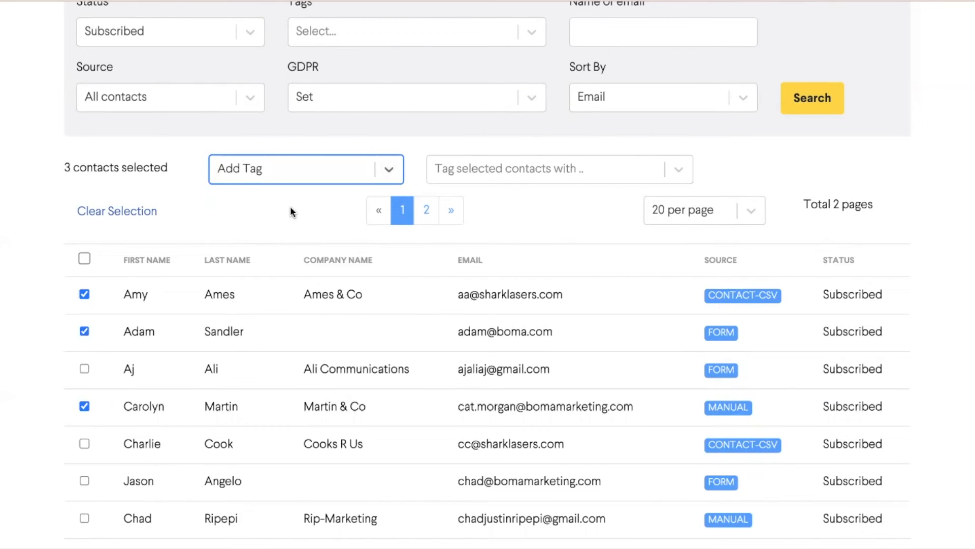
- Create and save a new tag named "advisory" for the selected contacts
click(502, 159)
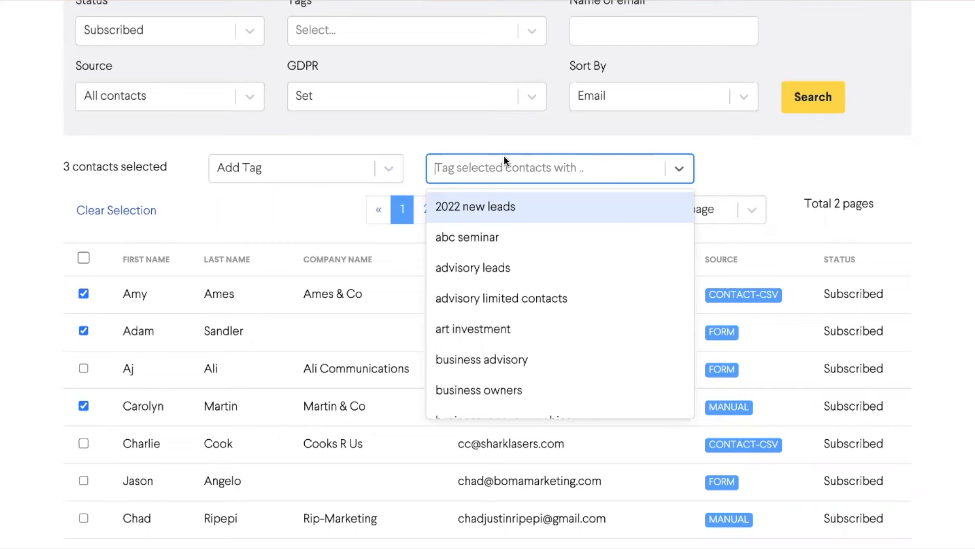
text(advisory)
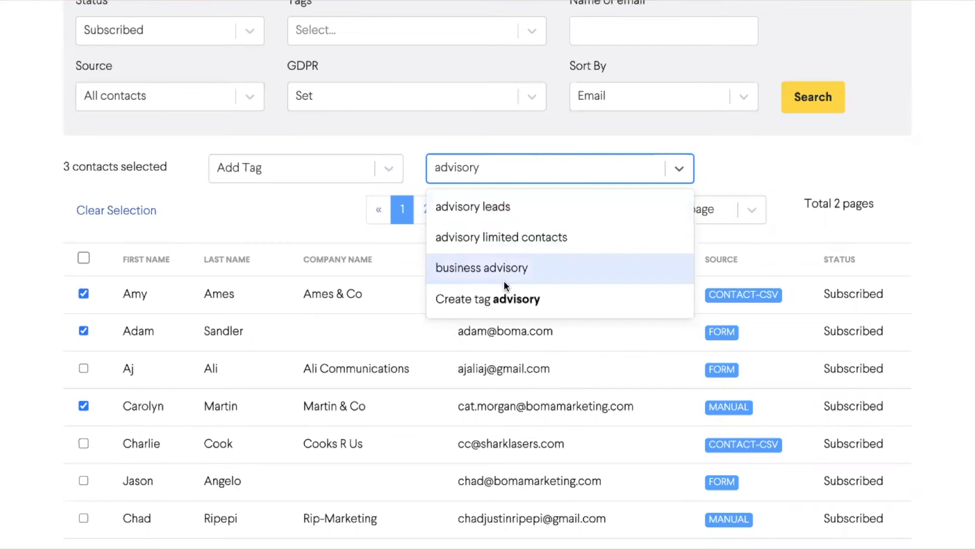
click(505, 298)
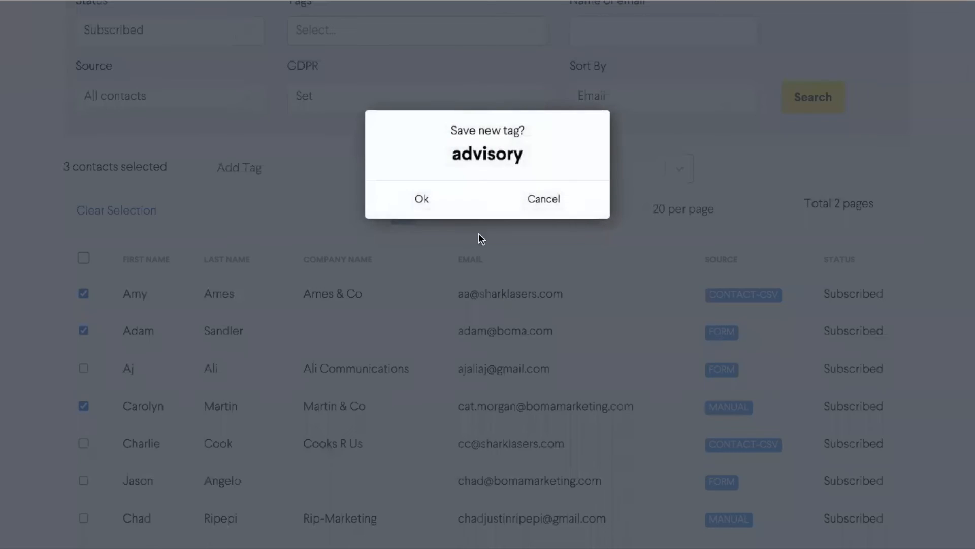
click(459, 203)
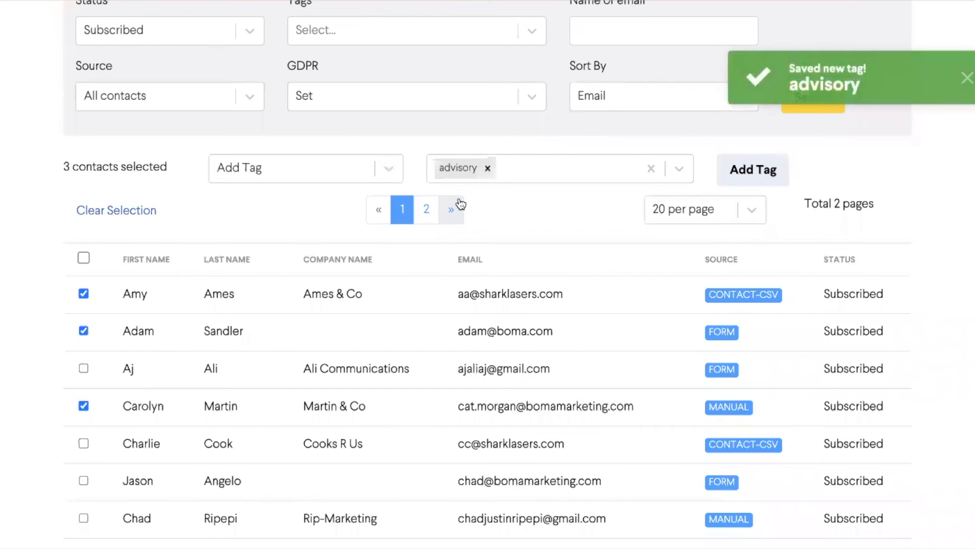
- Include the existing "directors" tag and apply both the advisory and directors tags to the three selected contacts
click(547, 170)
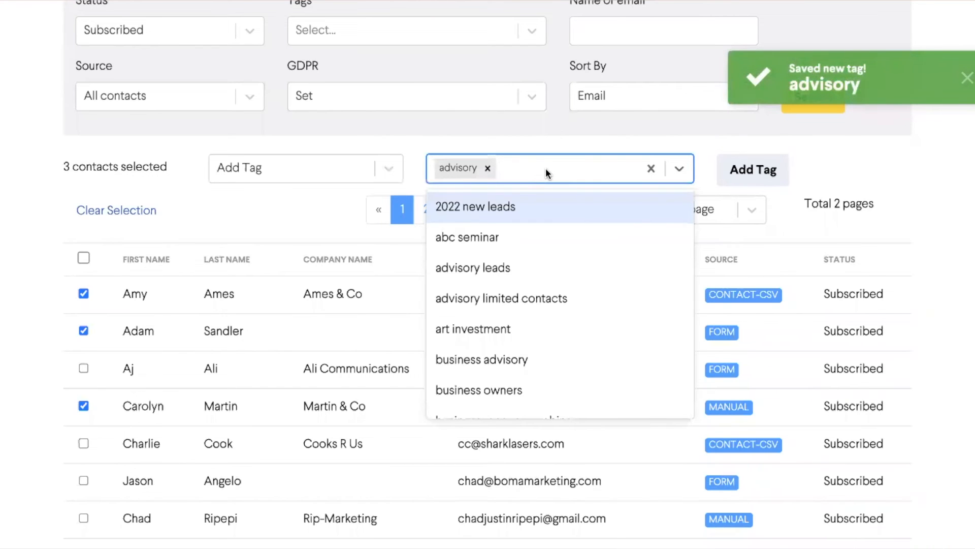
text(dire)
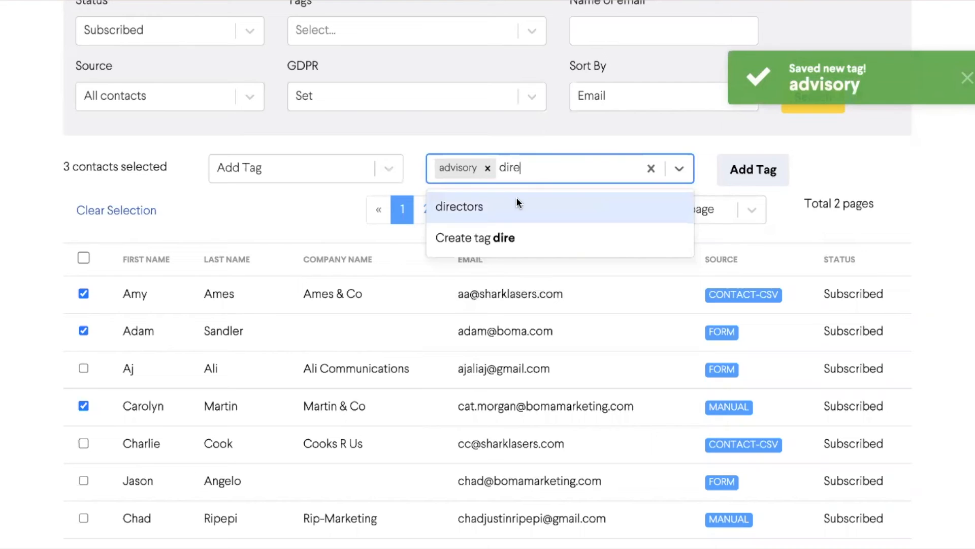
click(517, 203)
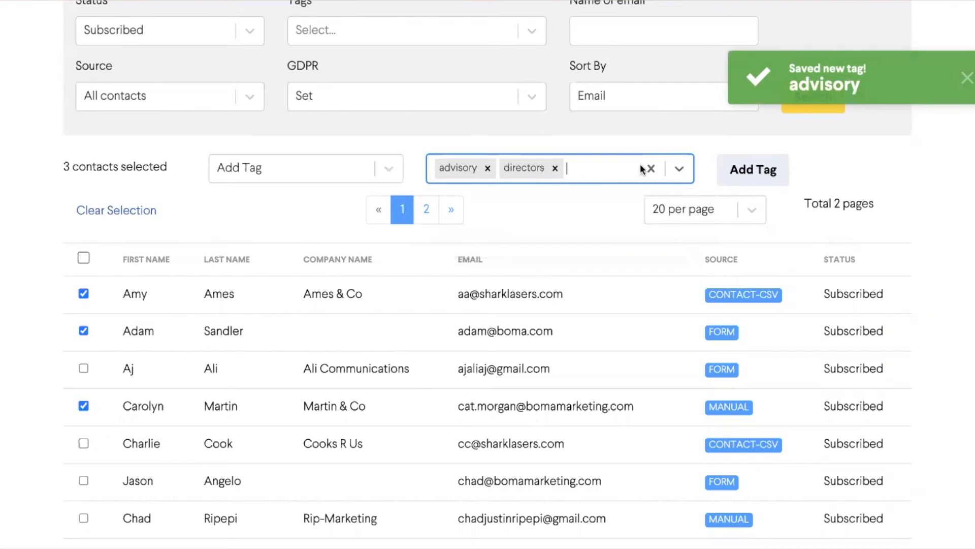
click(733, 174)
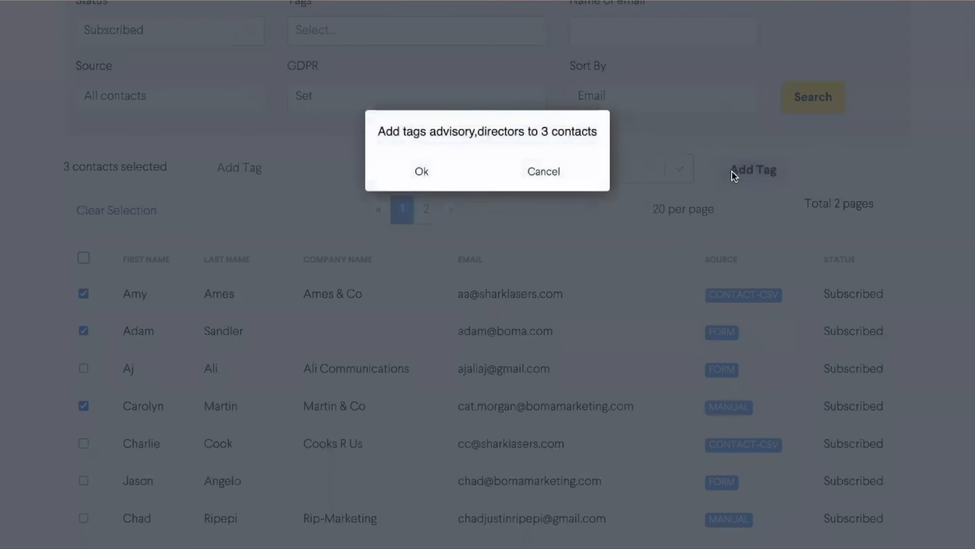
click(443, 173)
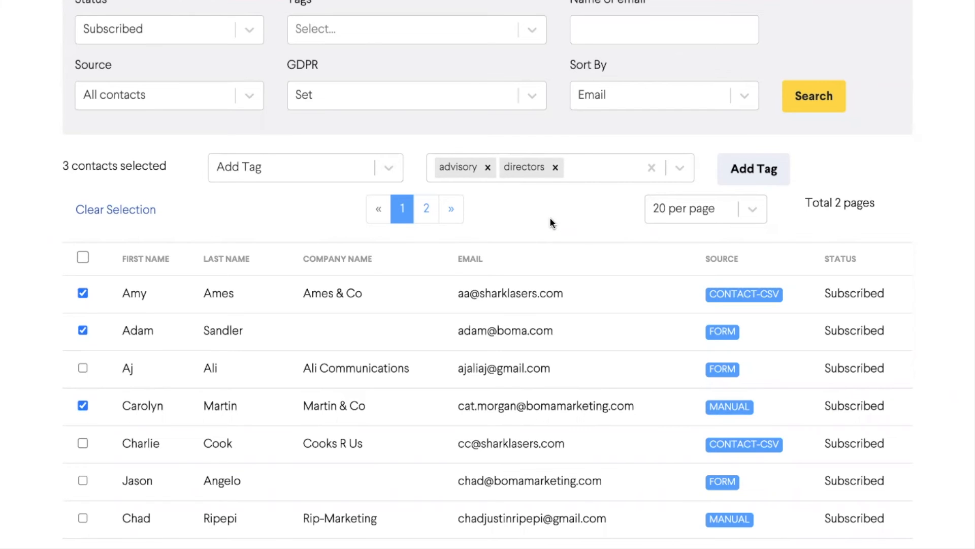
- Request a CSV export of the contacts with all fields and tags included
scroll(550, 218, up, 3)
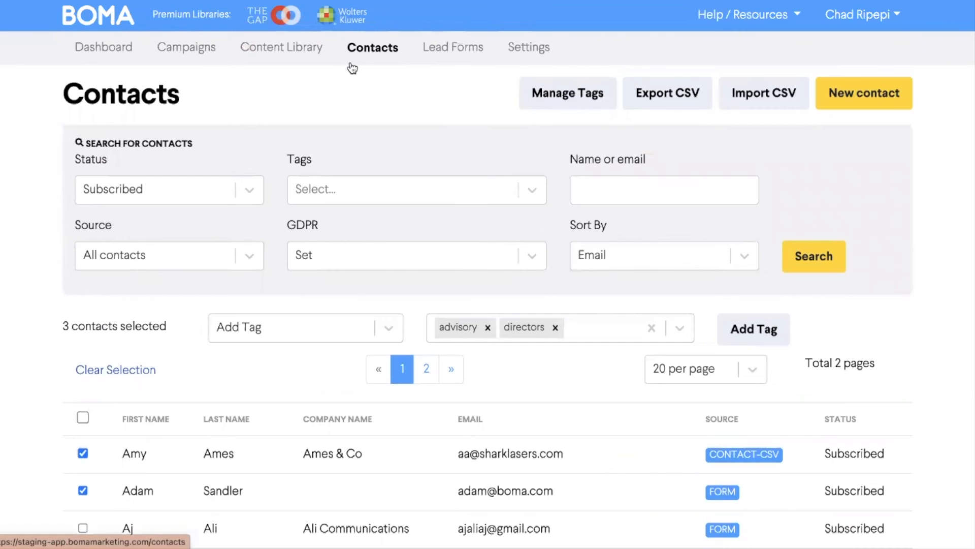
click(638, 91)
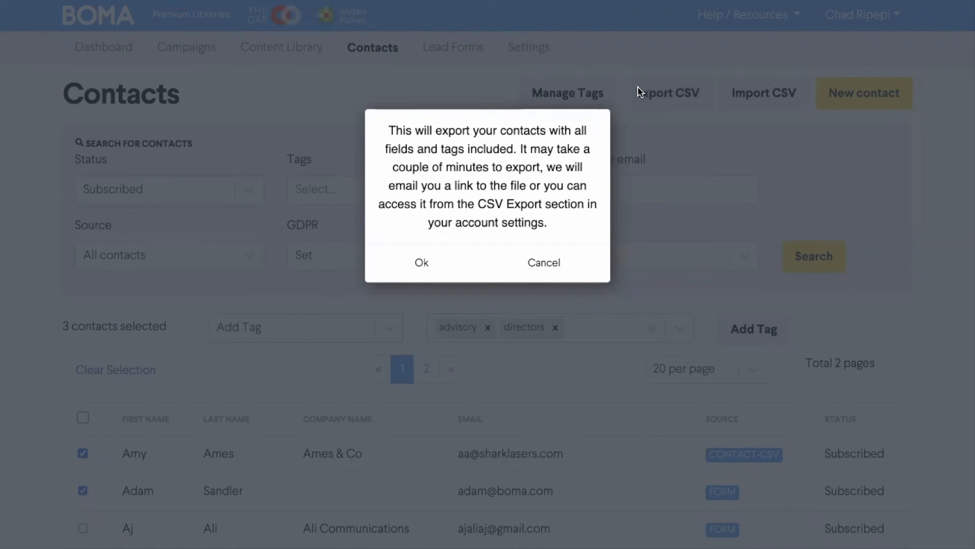
click(425, 268)
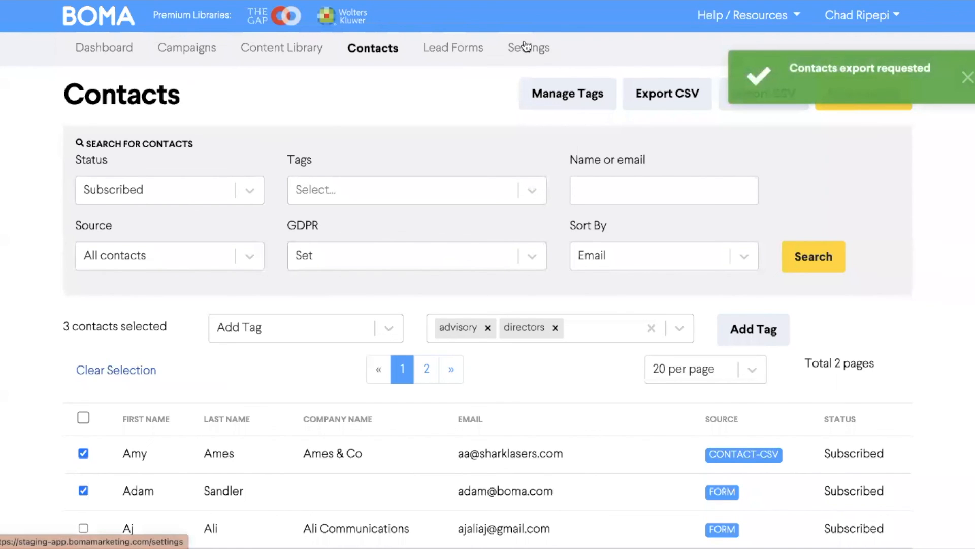
- Open the CSV export history in the account settings to check the requested contacts export
click(527, 47)
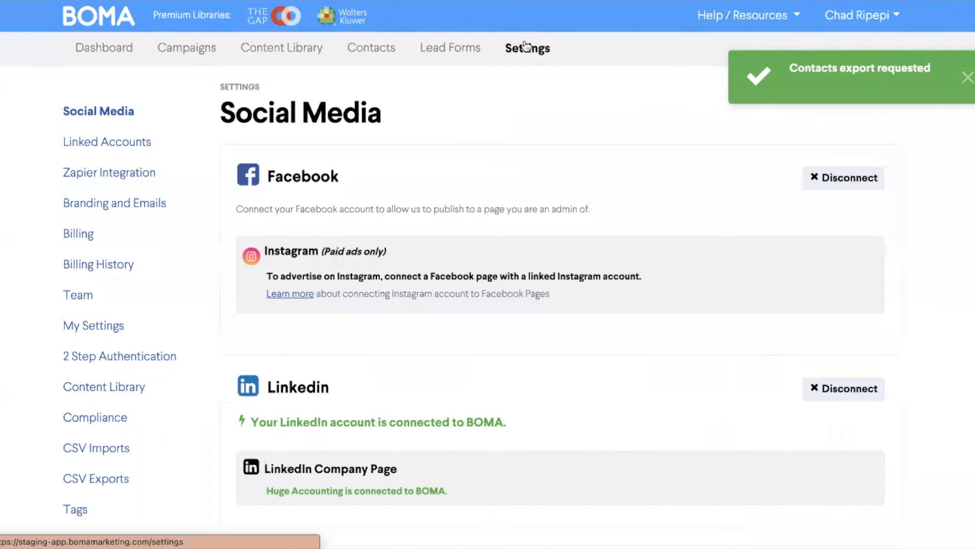
scroll(203, 263, down, 3)
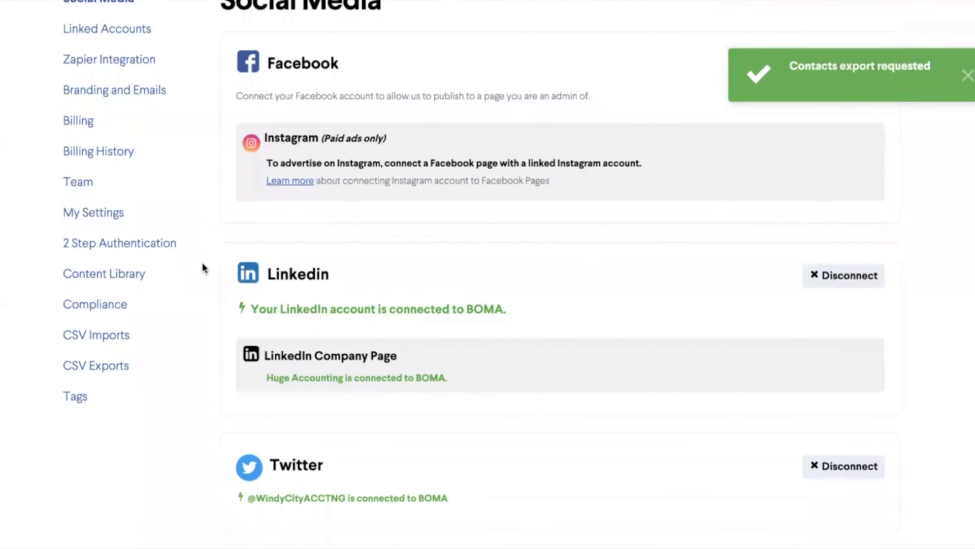
click(116, 366)
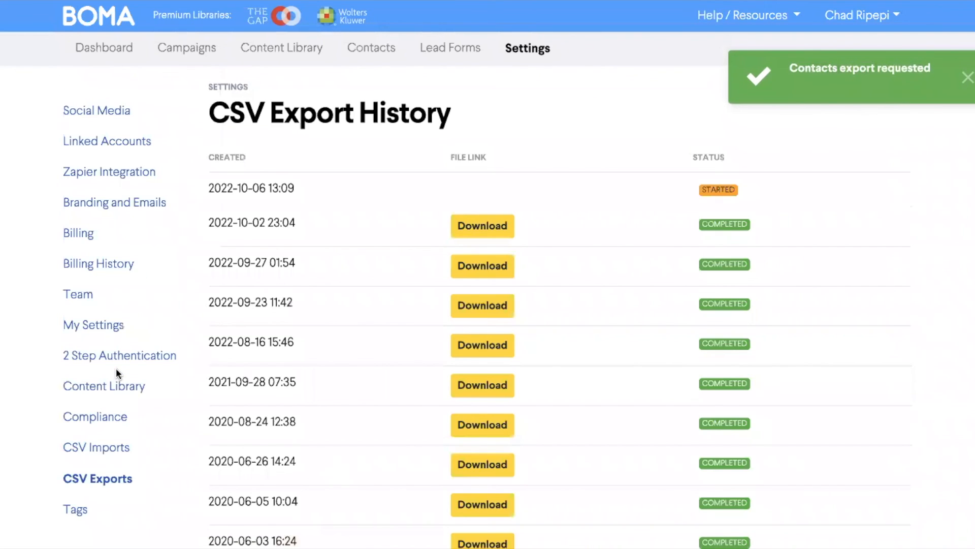